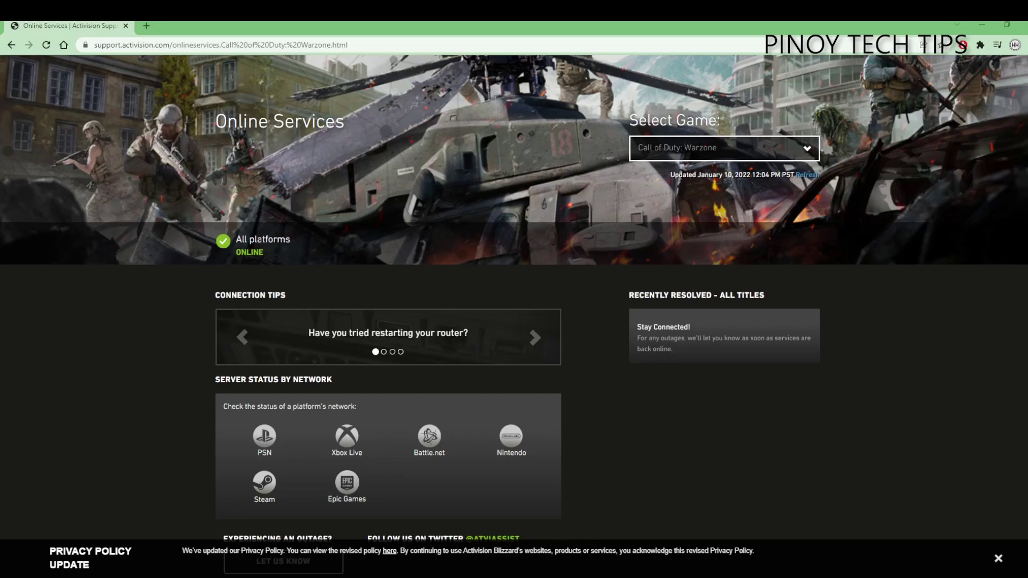
# Step: Check Online Services on support.activision.com for Call of Duty: Warzone, confirming All platforms ONLINE
pyautogui.click(378, 44)
pyautogui.write('support.activision.c')
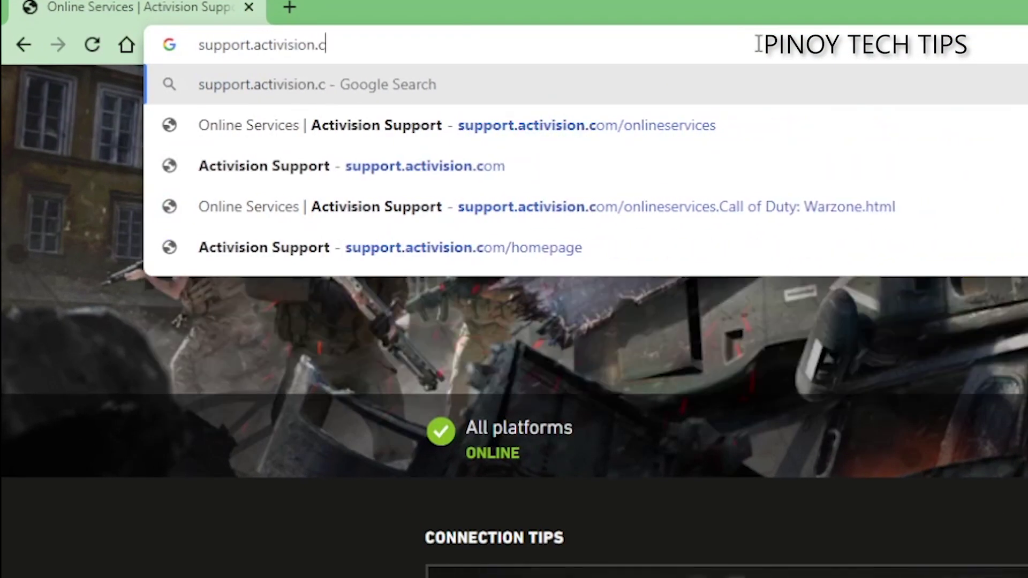
pyautogui.write('om')
pyautogui.press('Return')
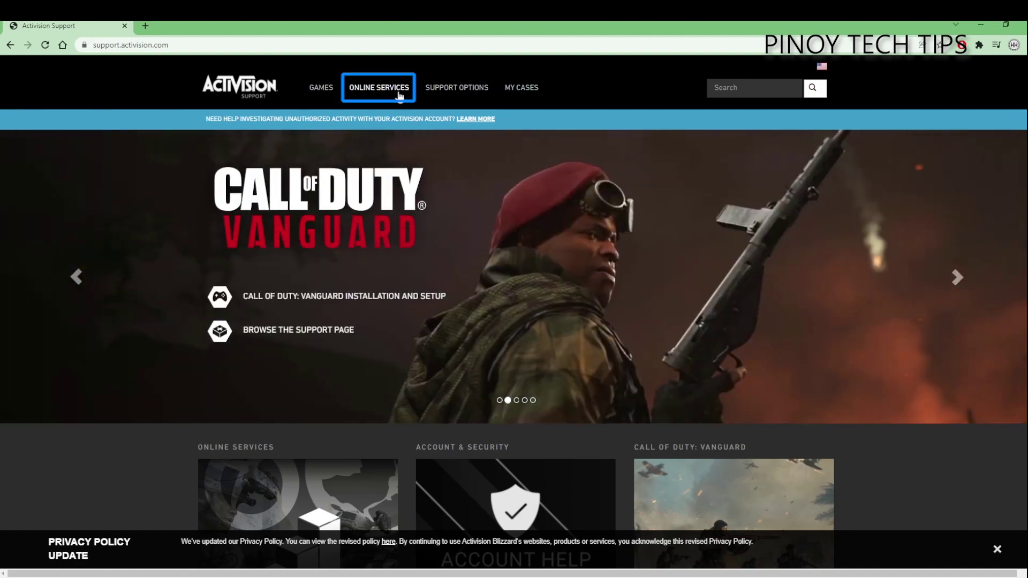
pyautogui.click(401, 91)
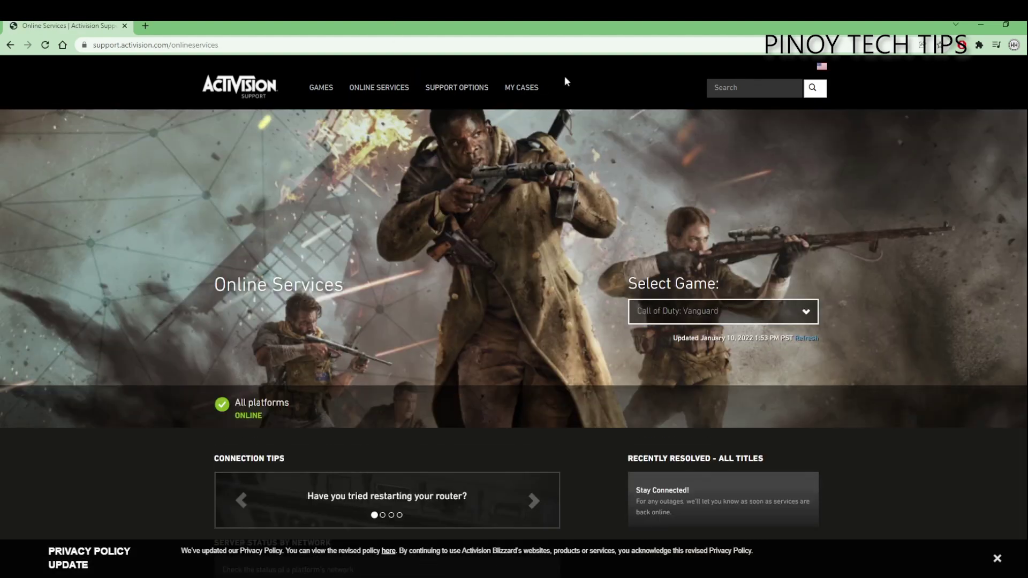
pyautogui.click(707, 352)
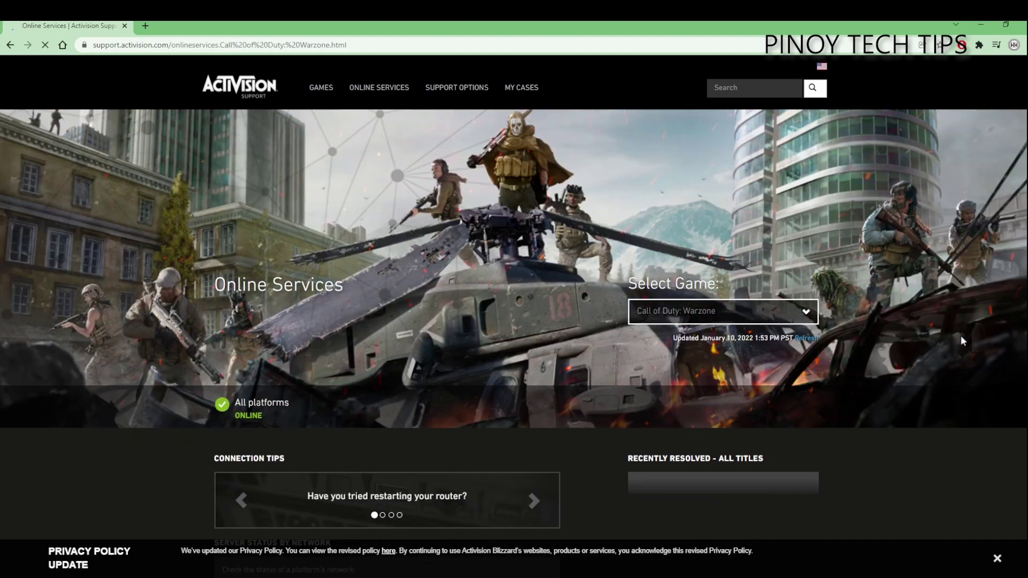
pyautogui.moveTo(191, 389); pyautogui.dragTo(352, 427)
pyautogui.scroll(-5, 926, 427)
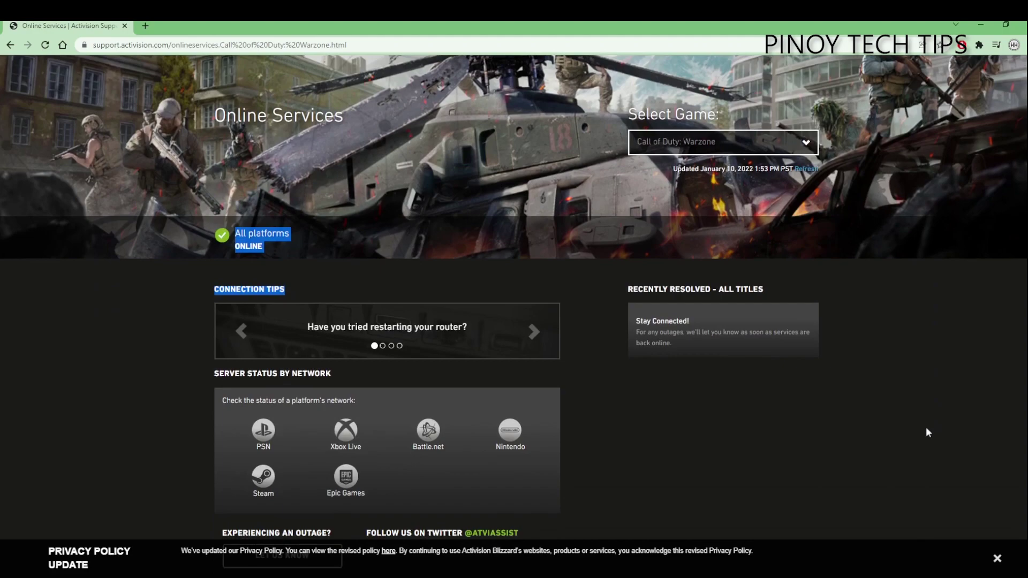
pyautogui.click(610, 384)
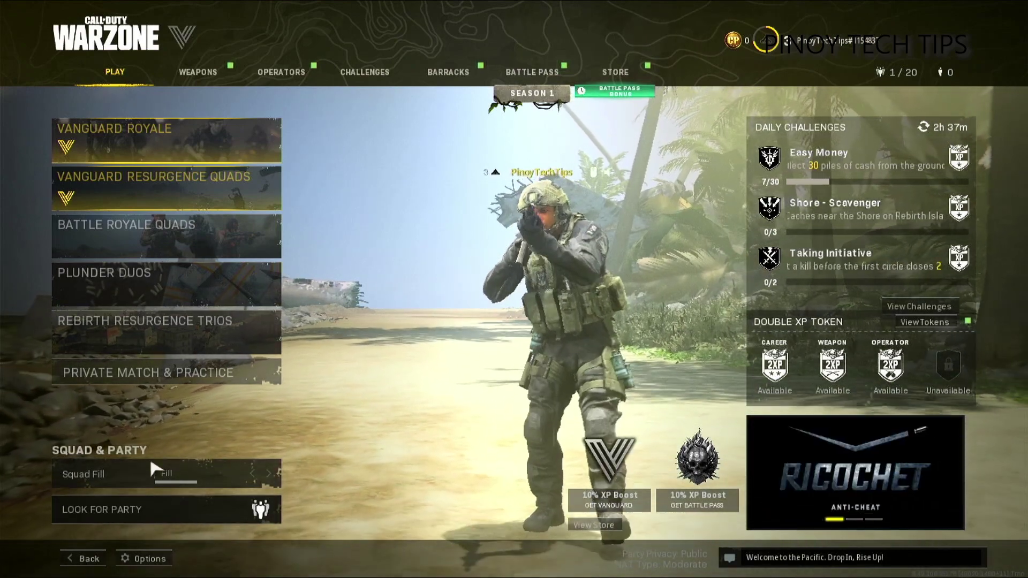
# Step: Exit Warzone and confirm in GeForce Experience that Game Ready Driver 497.29 is the latest
pyautogui.click(80, 559)
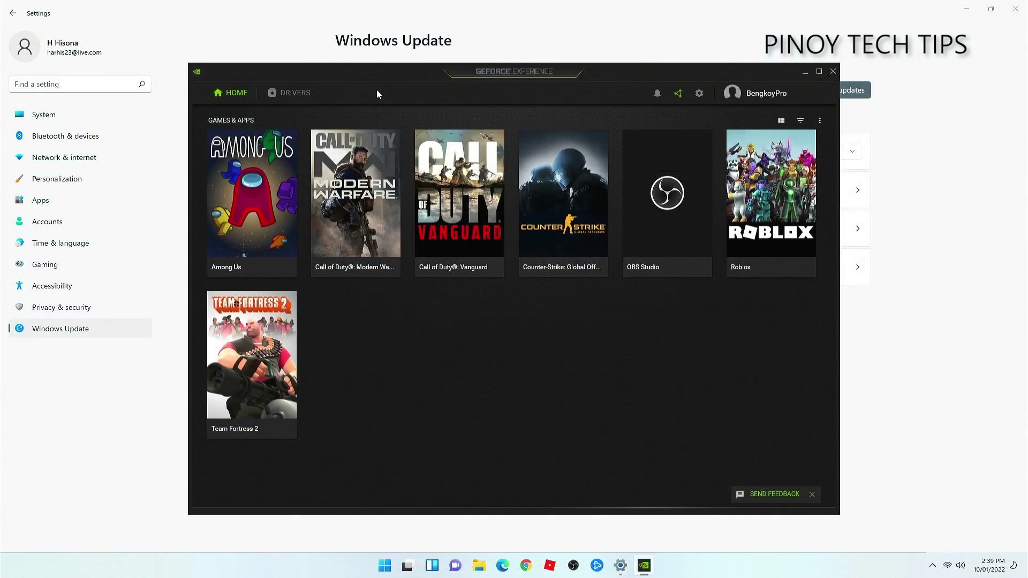
pyautogui.click(275, 92)
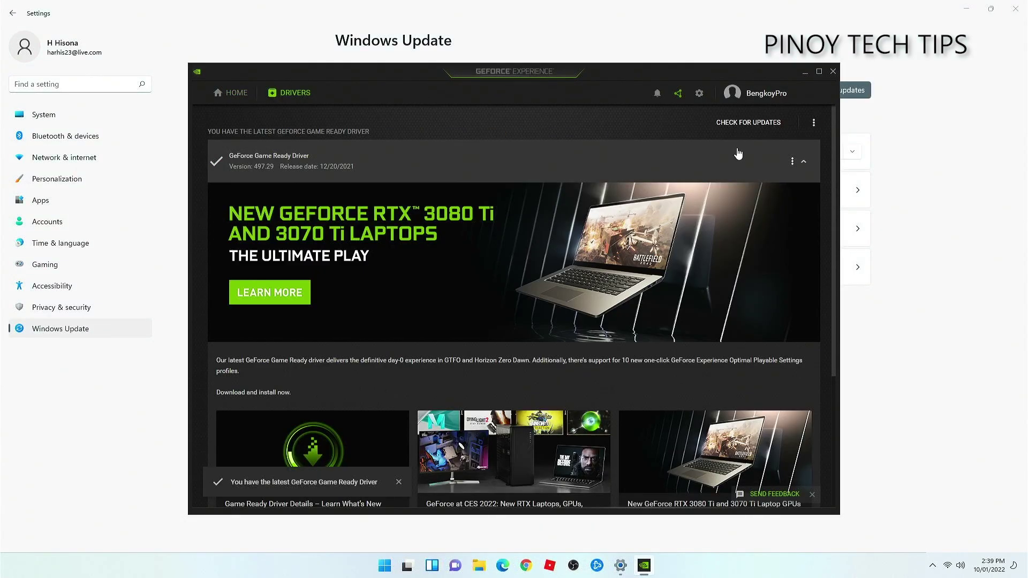
pyautogui.click(738, 125)
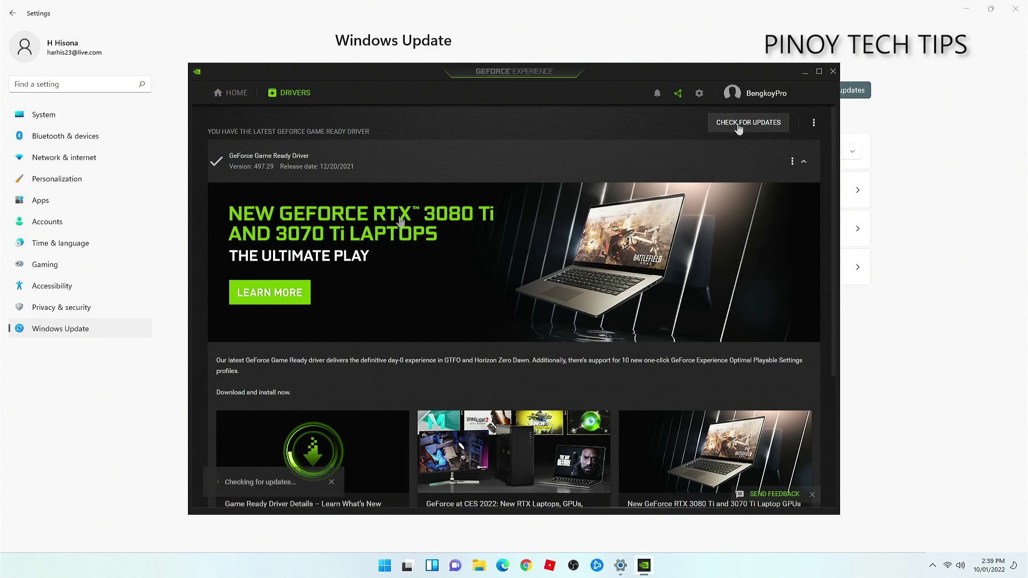
pyautogui.click(1021, 16)
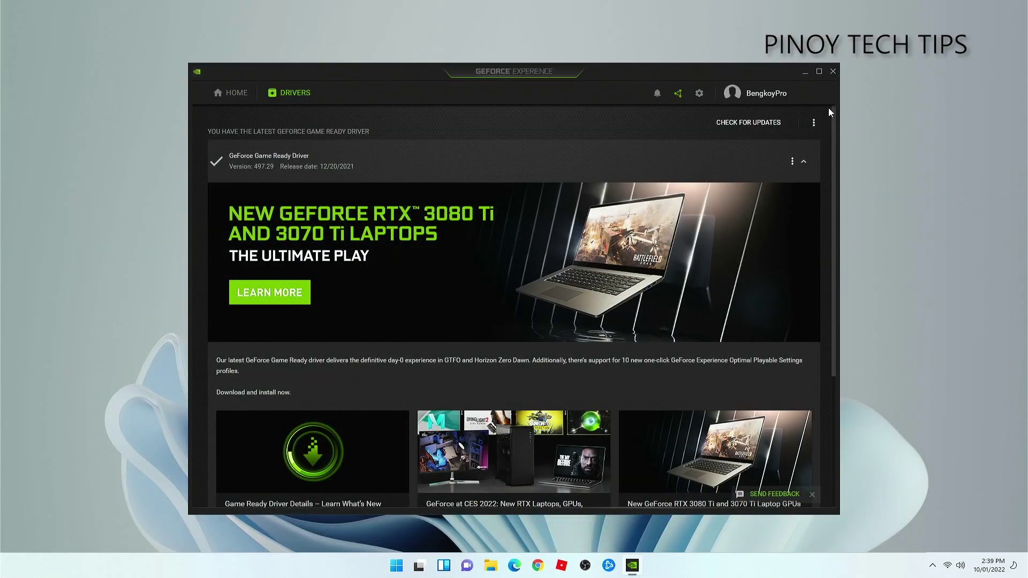
# Step: Turn on hardware-accelerated GPU scheduling in Windows Display > Graphics default settings
pyautogui.click(833, 71)
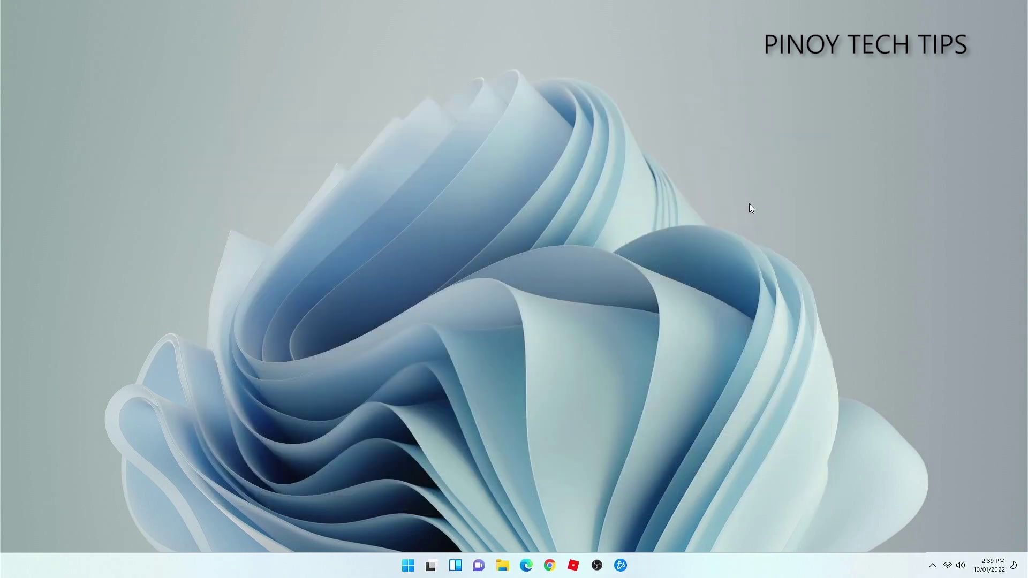
pyautogui.click(409, 571)
pyautogui.click(641, 259)
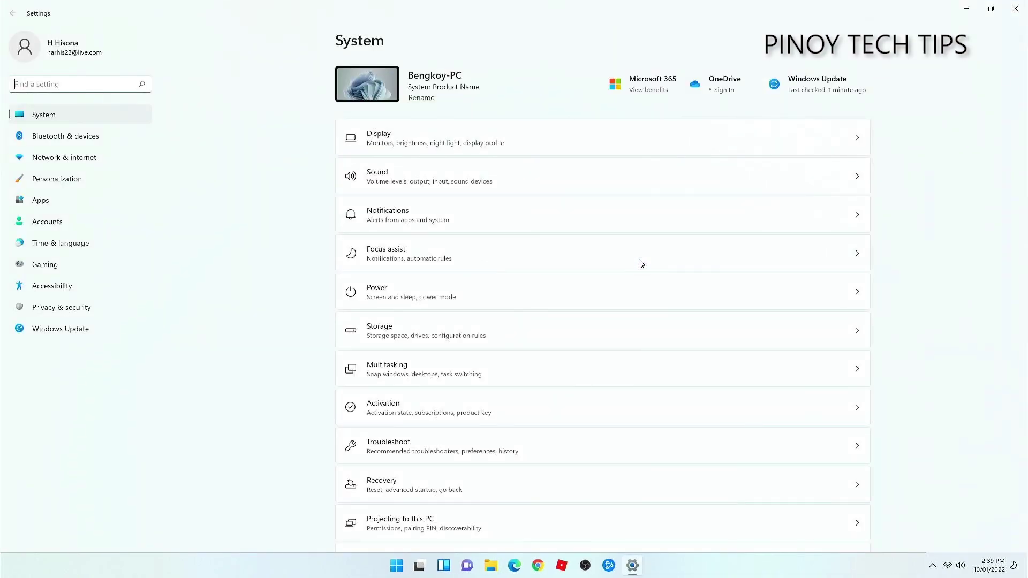
pyautogui.click(495, 138)
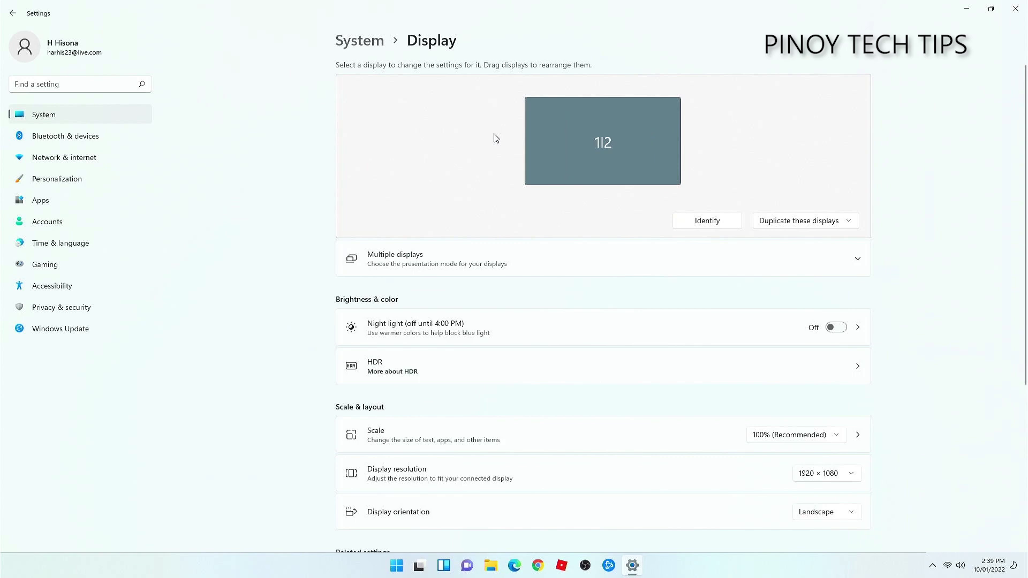
pyautogui.scroll(-5, 512, 398)
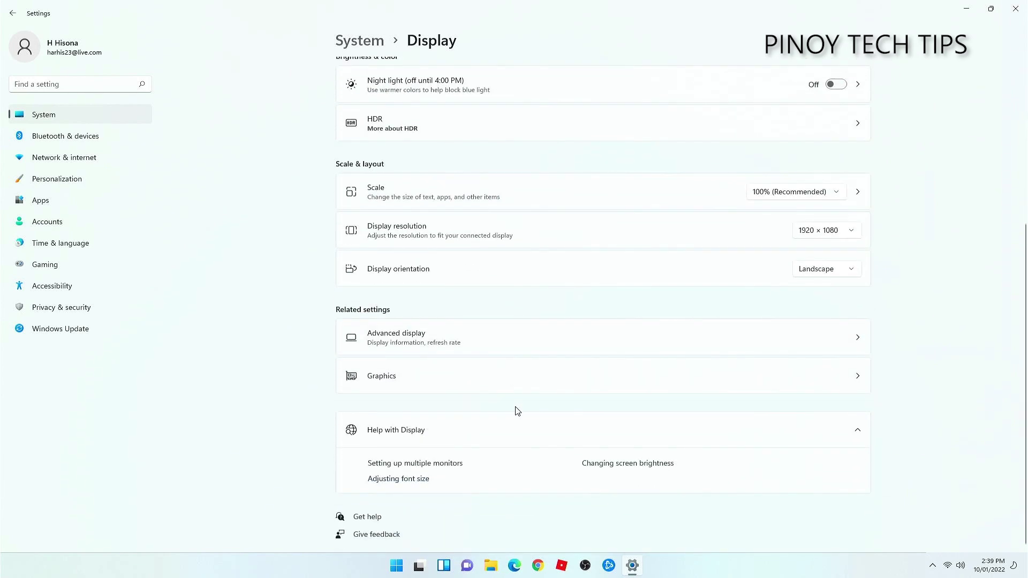
pyautogui.click(512, 378)
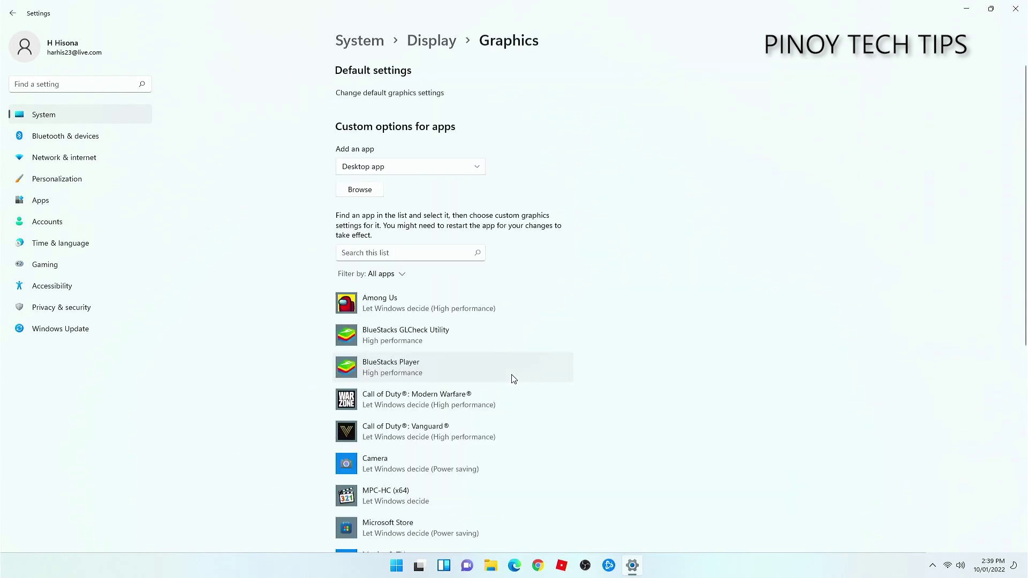
pyautogui.click(435, 95)
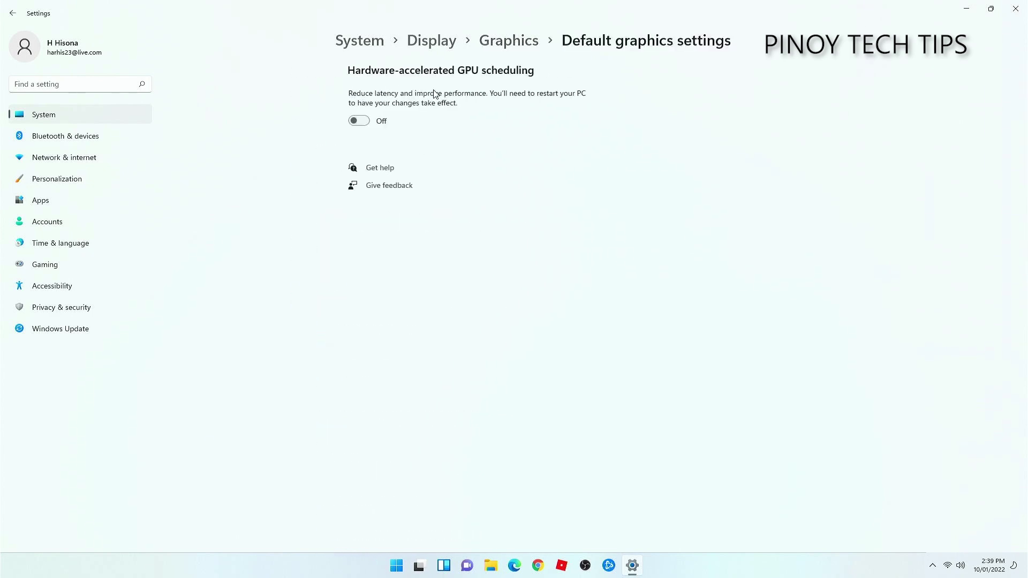
pyautogui.click(340, 121)
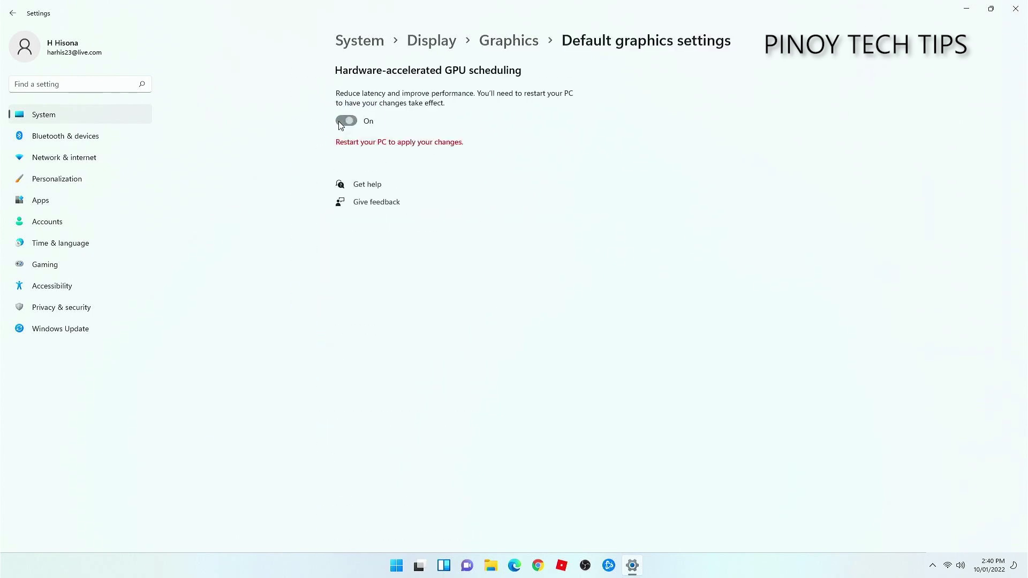
# Step: Restart the PC to apply the GPU scheduling change
pyautogui.click(398, 574)
pyautogui.click(650, 533)
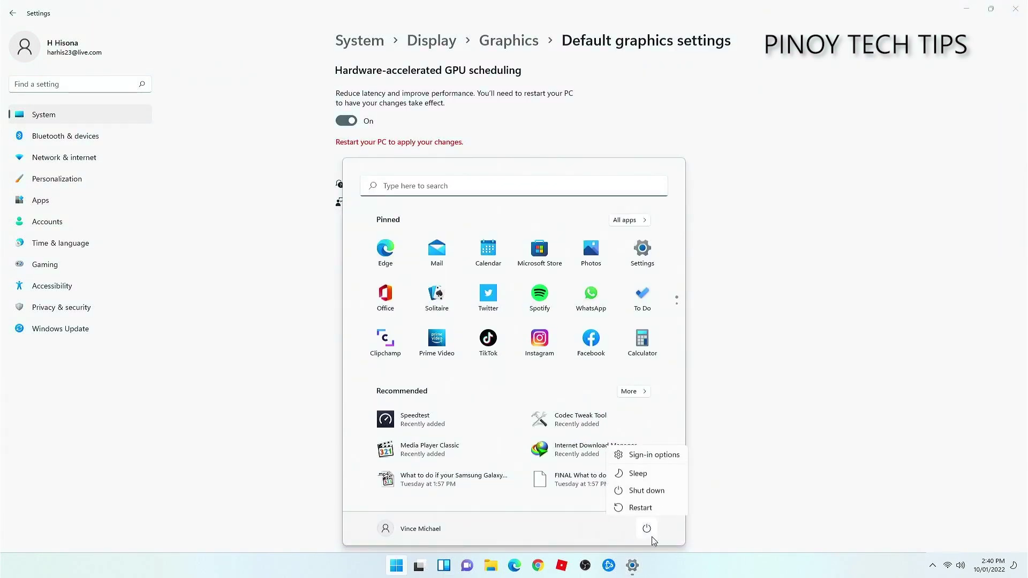
pyautogui.click(648, 506)
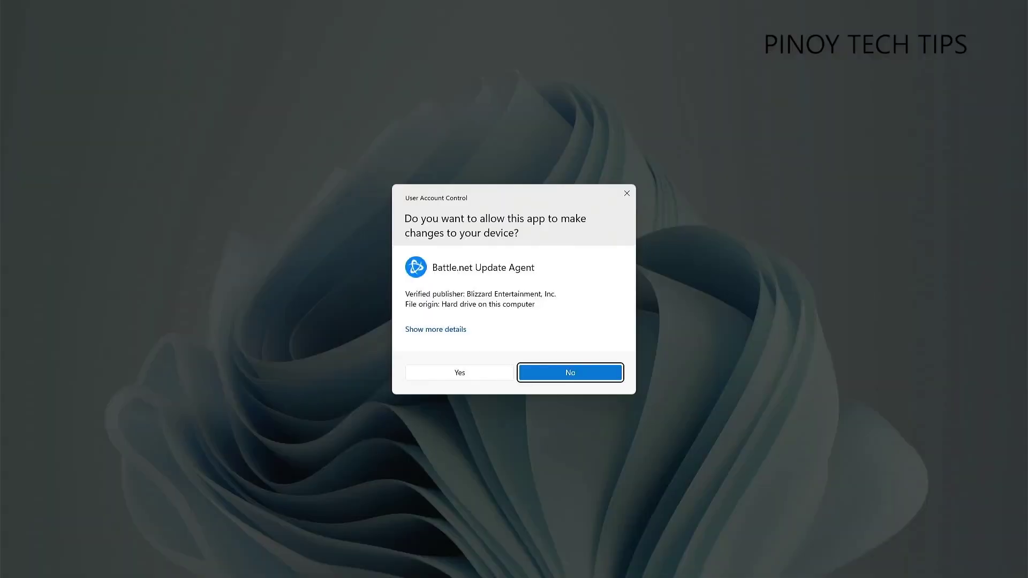
# Step: Allow the Battle.net Update Agent prompt and play Call of Duty: Warzone from Battle.net
pyautogui.click(475, 376)
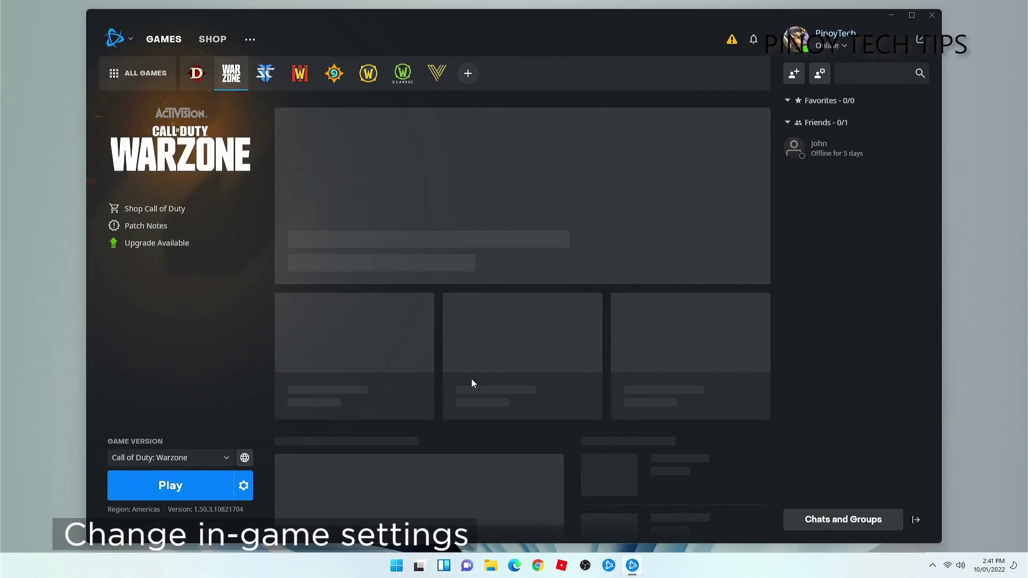
pyautogui.click(199, 482)
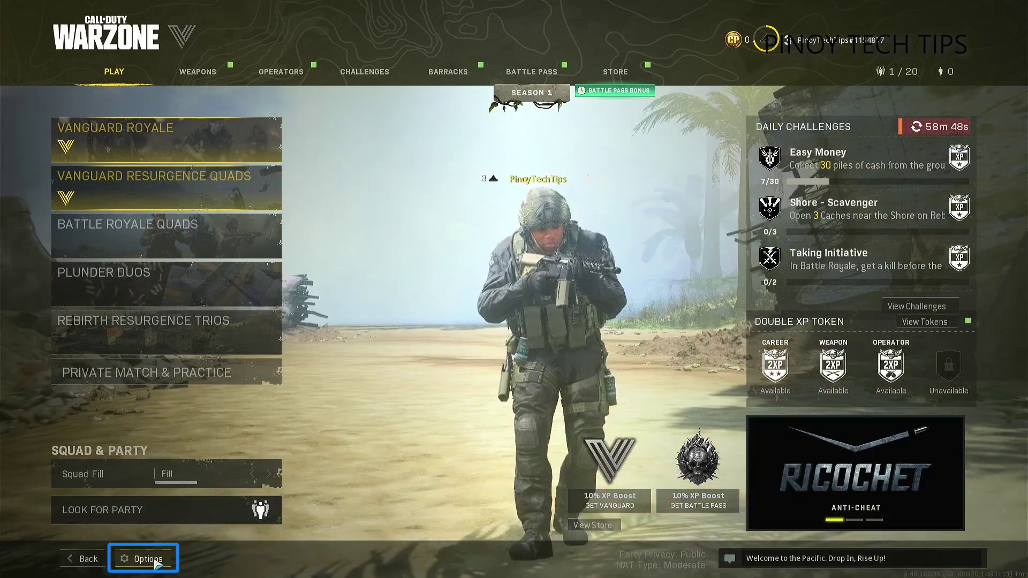
# Step: Show Warzone's Graphics options, where estimated VRAM usage reads 3486 of 4018 MB
pyautogui.click(140, 558)
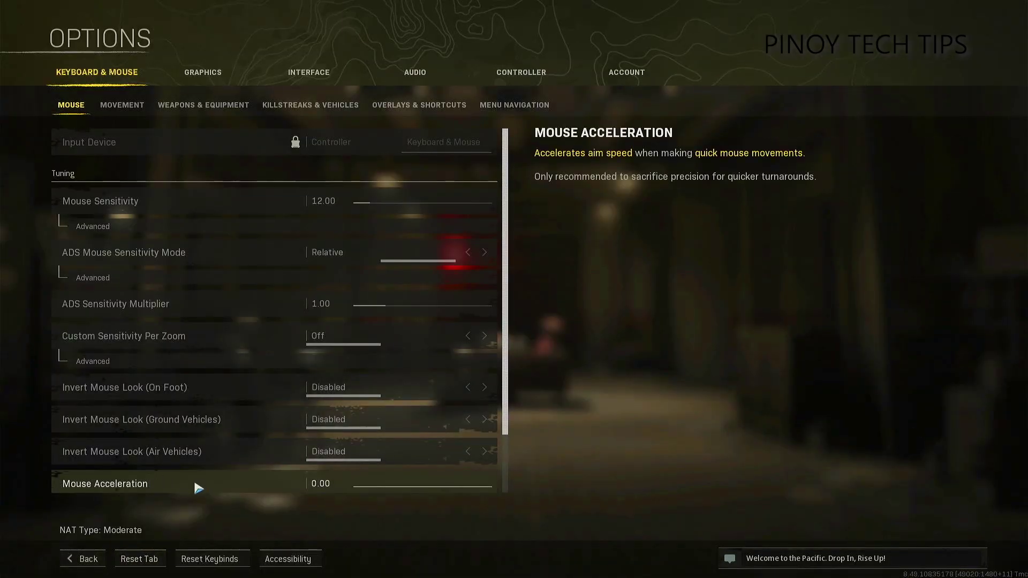
pyautogui.click(205, 75)
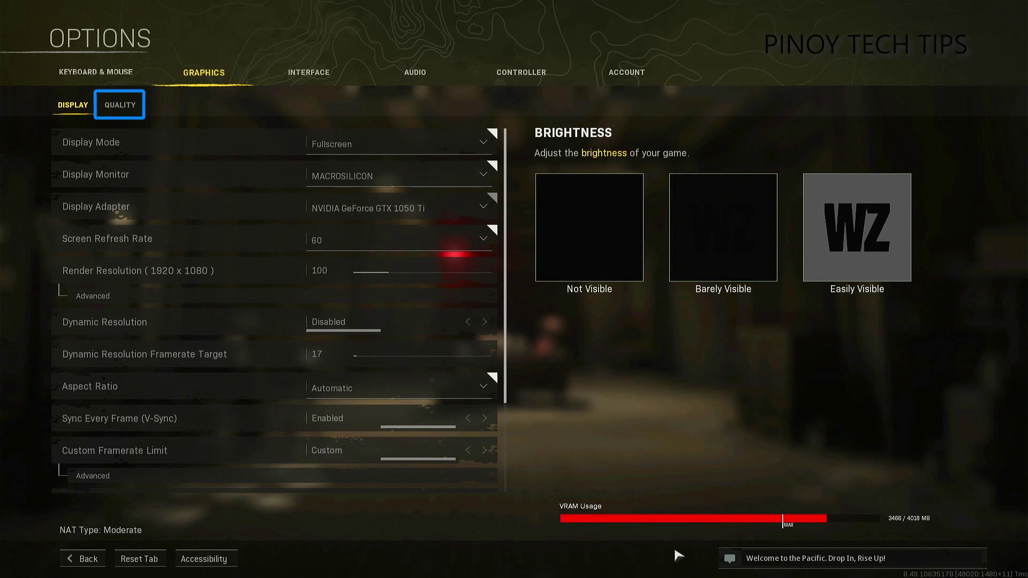
# Step: Lower Streaming Quality and Texture Resolution from Normal to Low and apply, reaching 2556 MB VRAM
pyautogui.click(121, 106)
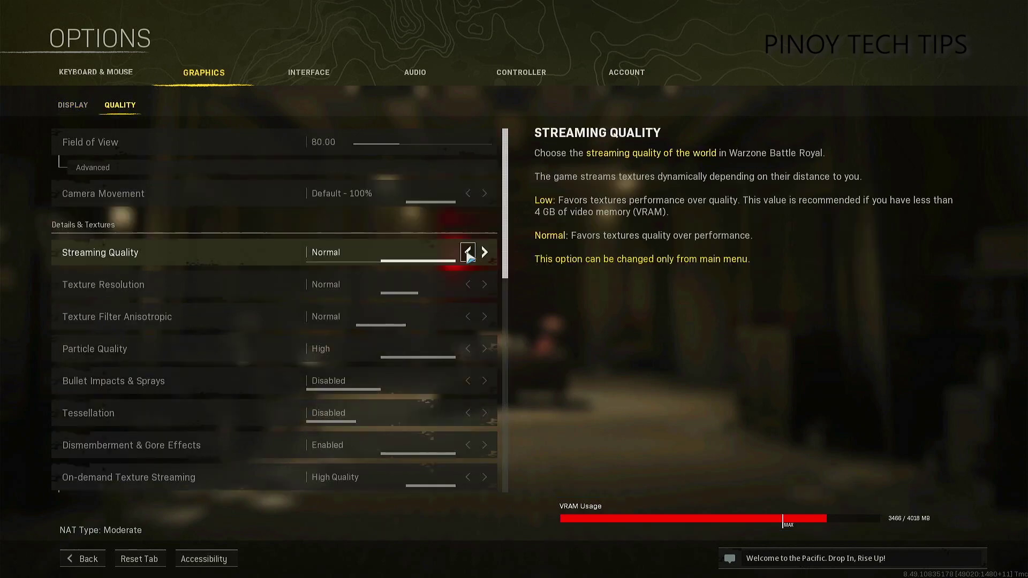
pyautogui.click(468, 252)
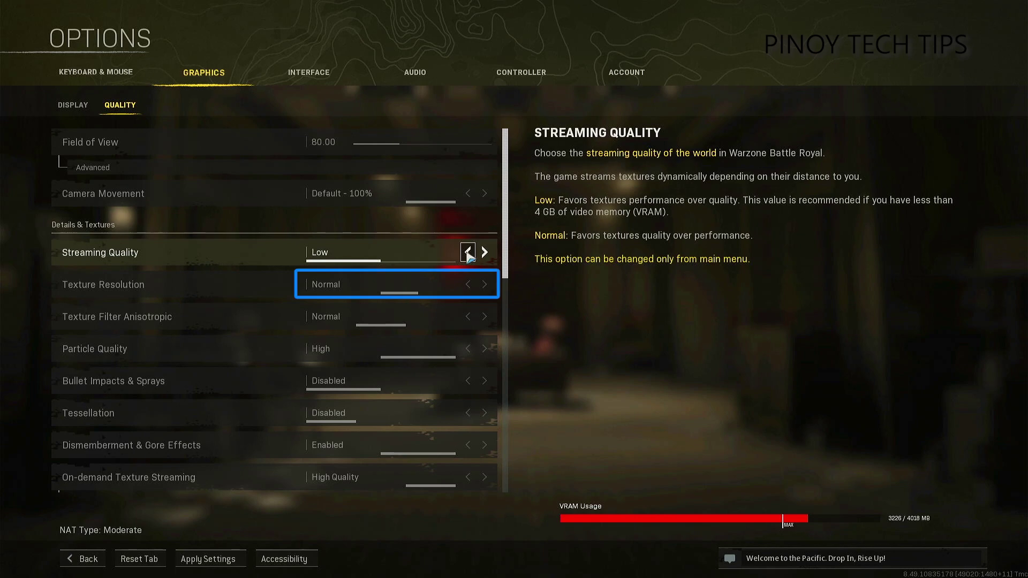
pyautogui.click(468, 284)
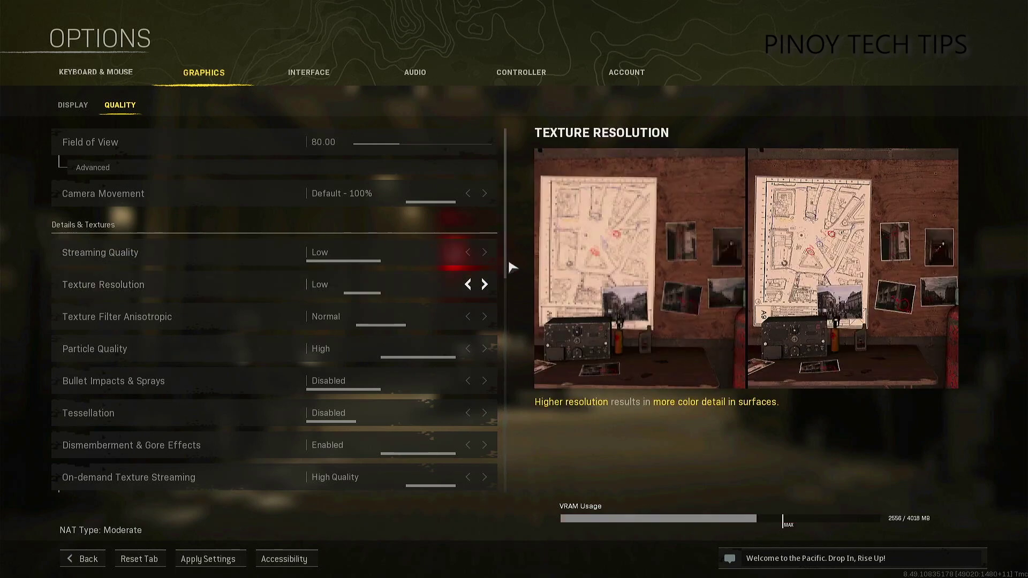
pyautogui.moveTo(506, 274)
pyautogui.mouseDown()
pyautogui.moveTo(500, 328)
pyautogui.moveTo(511, 274)
pyautogui.mouseUp()
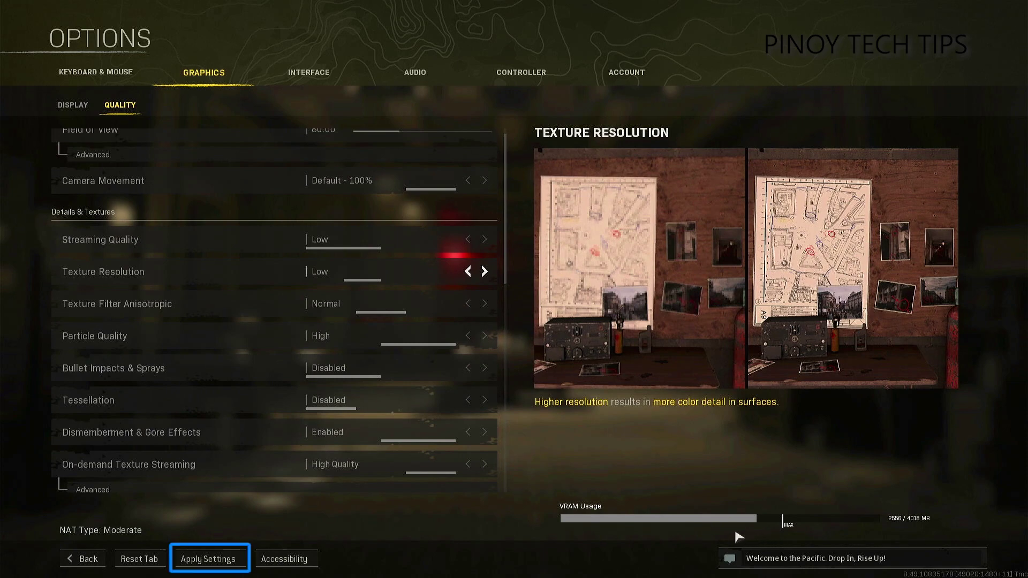
pyautogui.click(219, 562)
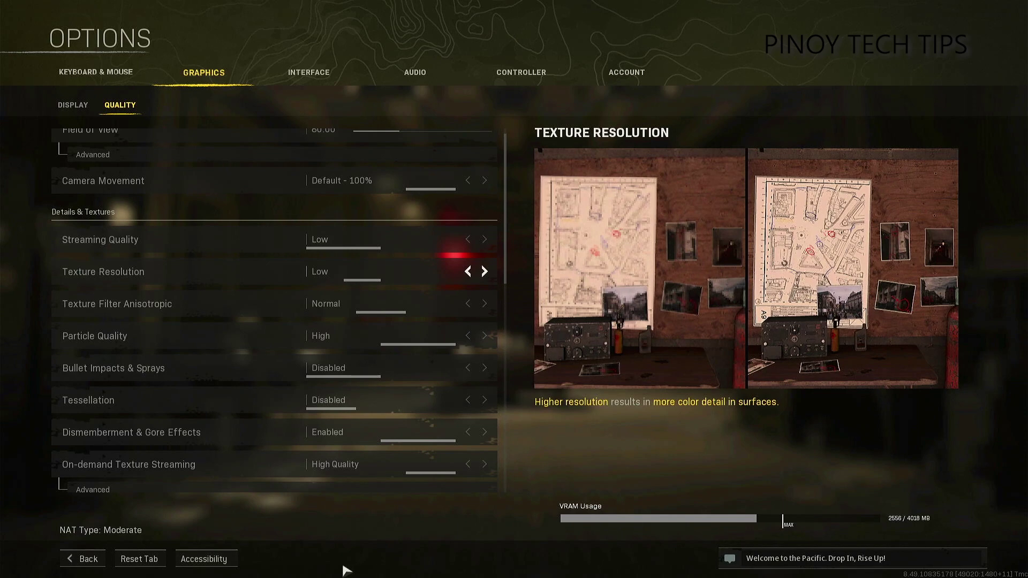
# Step: Go back from Options to the Warzone Play lobby
pyautogui.click(84, 561)
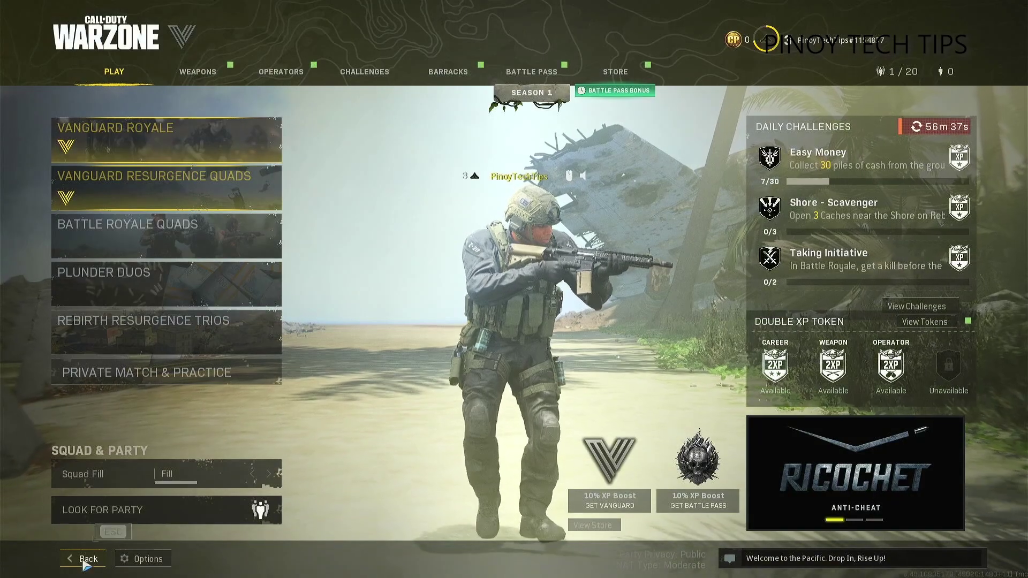